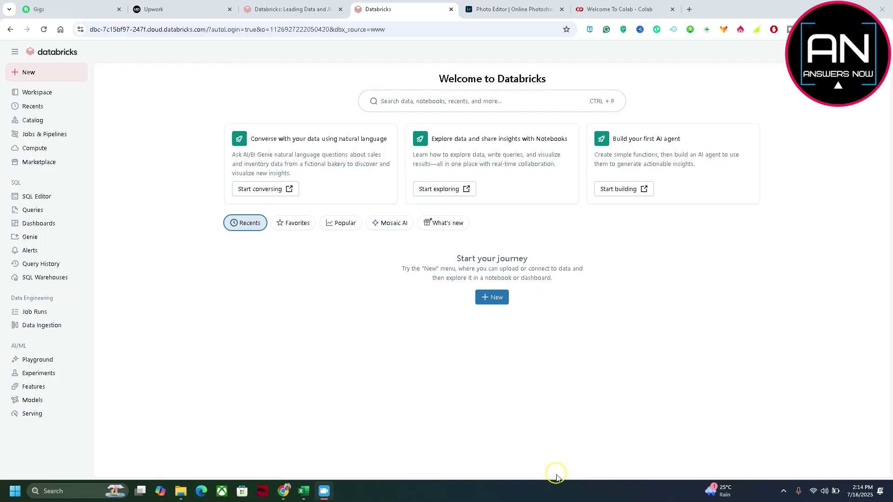
From Catalog's Add data menu, start a table-from-file upload and browse for a file.
{"action": "left_click", "coordinate": [32, 121]}
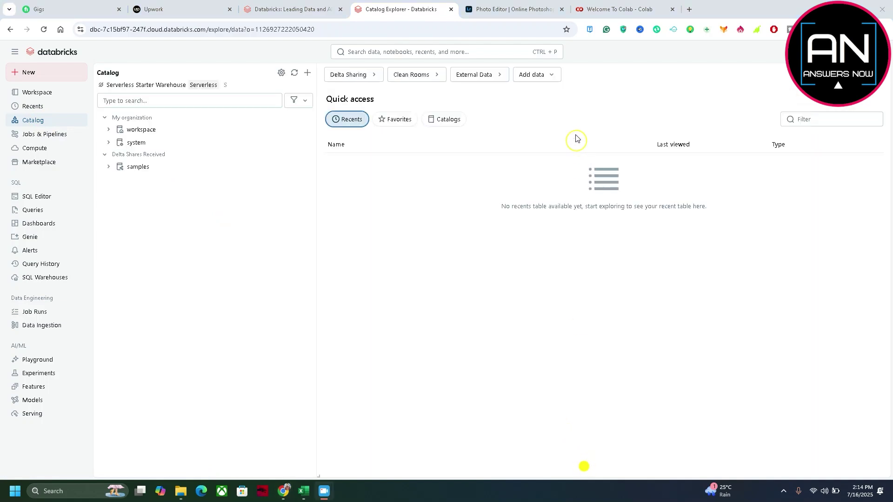
{"action": "left_click", "coordinate": [549, 74]}
{"action": "left_click", "coordinate": [120, 243]}
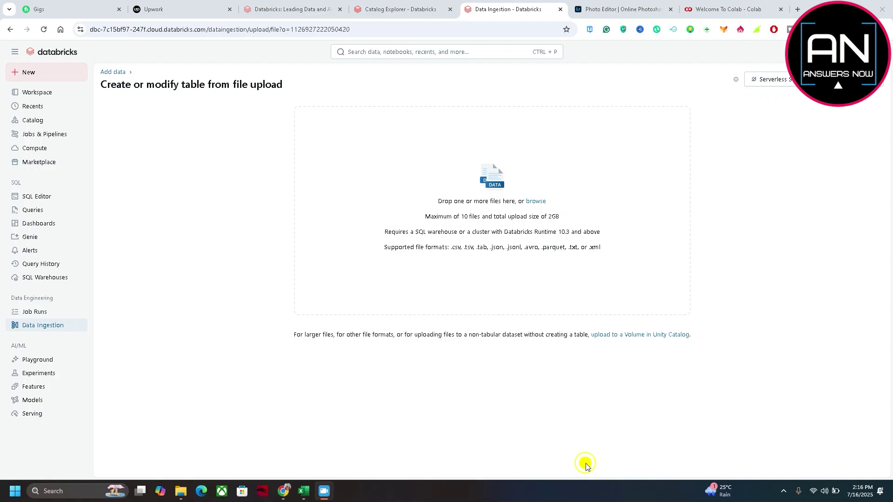
{"action": "left_click", "coordinate": [535, 202]}
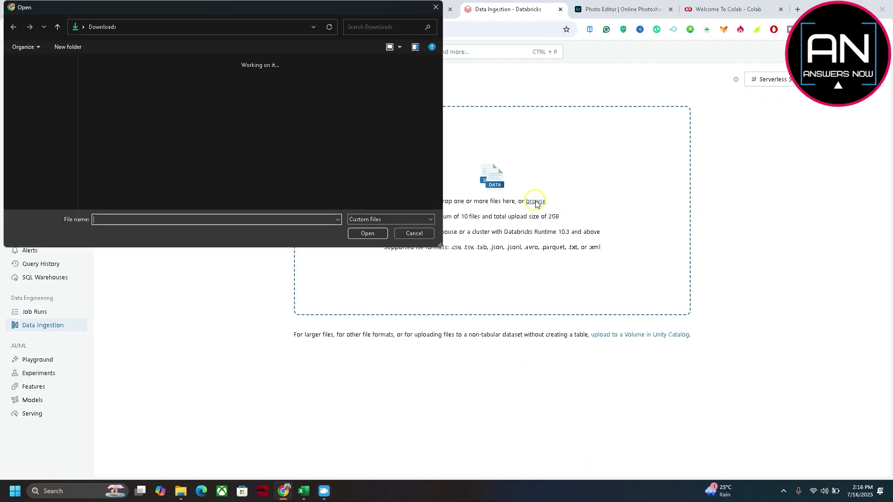
Upload sample1.xml from Downloads as new table sample_1, keeping the default schema.
{"action": "left_click", "coordinate": [49, 107]}
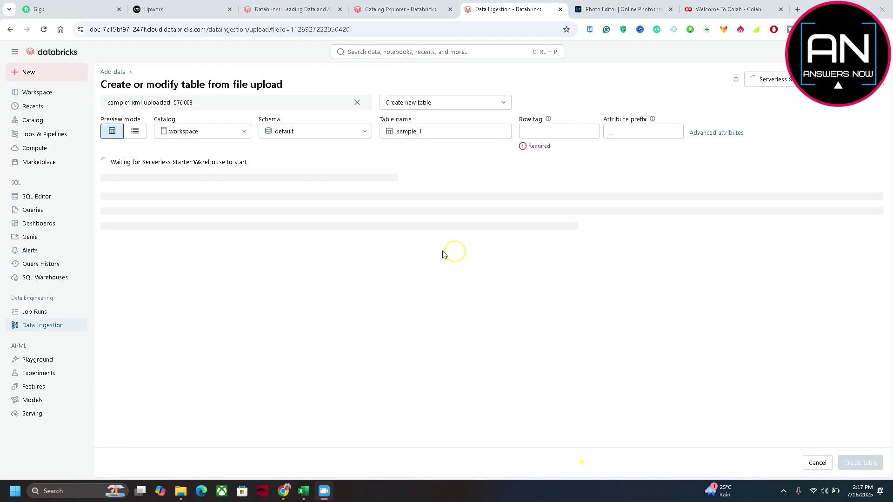
{"action": "left_click", "coordinate": [449, 103]}
{"action": "left_click", "coordinate": [435, 119]}
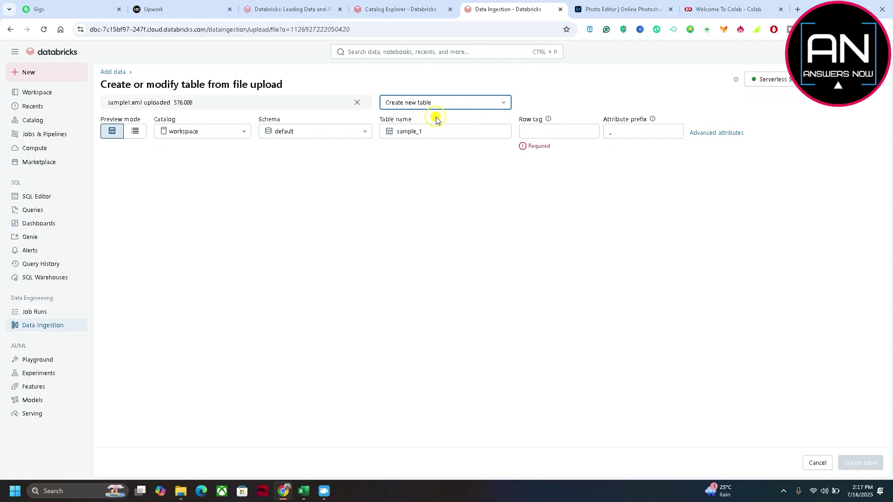
{"action": "left_click", "coordinate": [318, 131]}
{"action": "left_click", "coordinate": [432, 131]}
{"action": "left_click", "coordinate": [550, 132]}
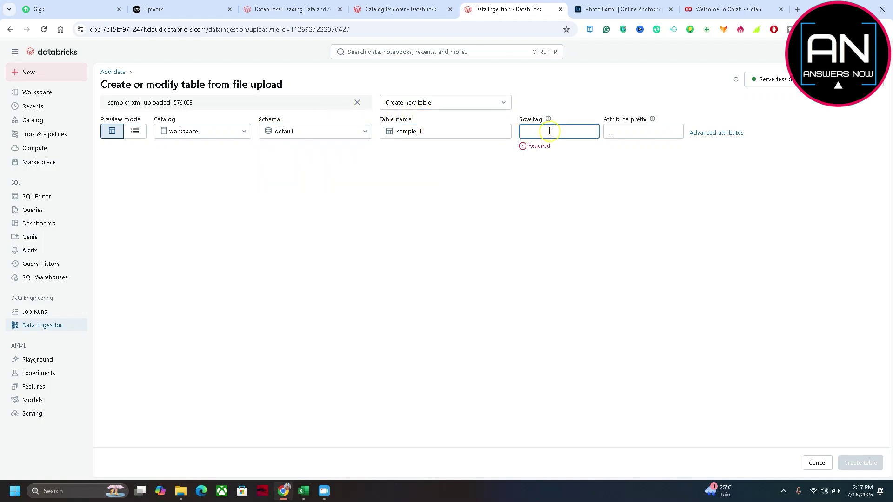
Swap the XML for the vidIQ video tags CSV, previewing 31 rows and 5 columns.
{"action": "left_click", "coordinate": [440, 131]}
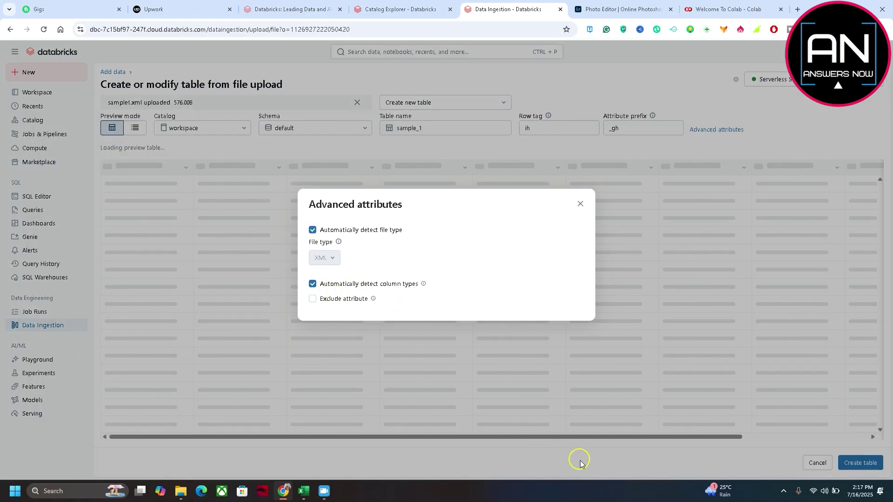
{"action": "left_click", "coordinate": [325, 259]}
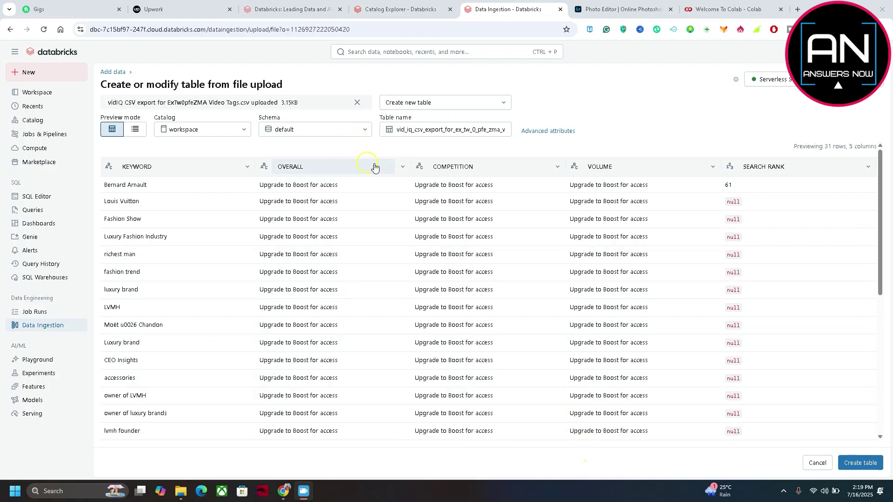
Create the vid_iq video-tags table, check Details and Permissions, dismiss the error, view Sample Data.
{"action": "left_click", "coordinate": [860, 463]}
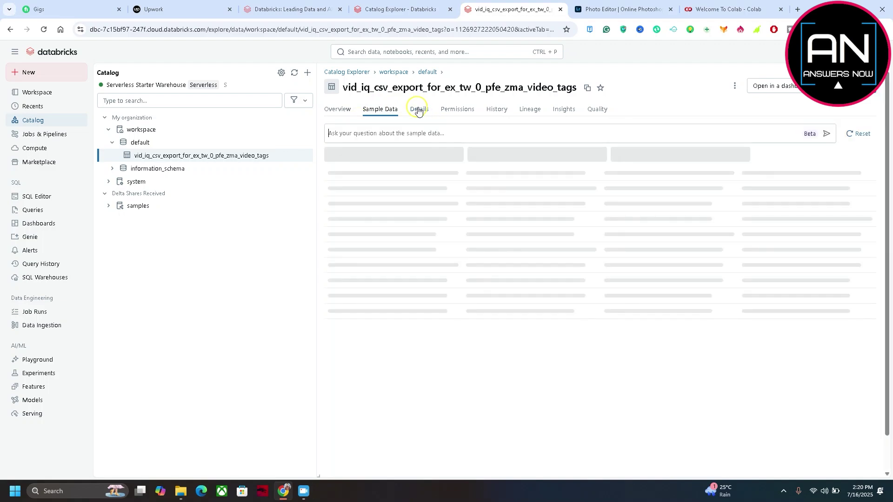
{"action": "left_click", "coordinate": [420, 106]}
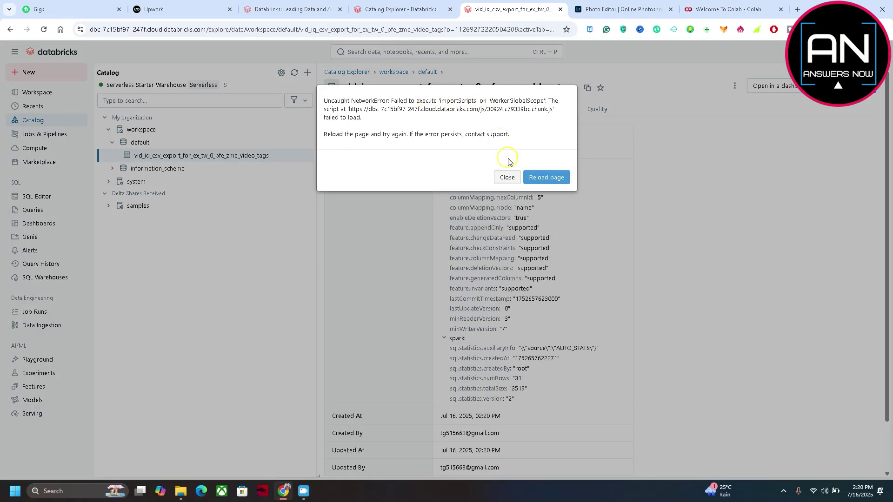
{"action": "left_click", "coordinate": [506, 175]}
{"action": "left_click", "coordinate": [454, 109]}
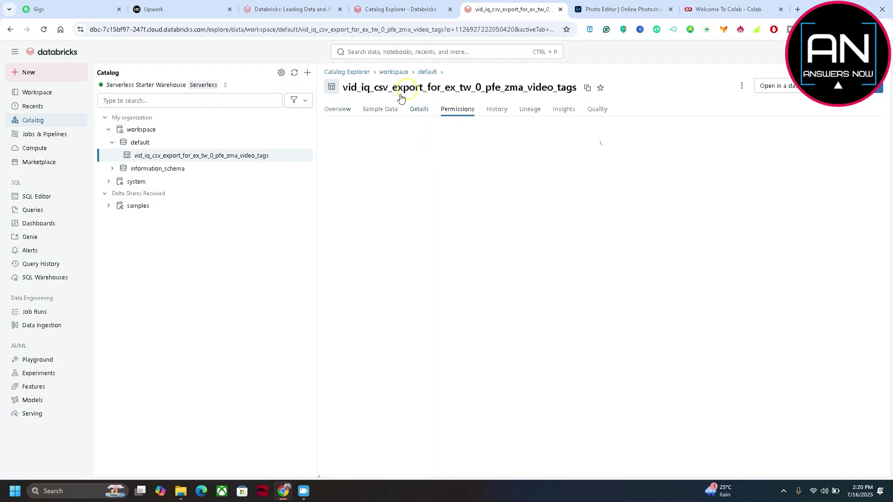
{"action": "left_click", "coordinate": [387, 110]}
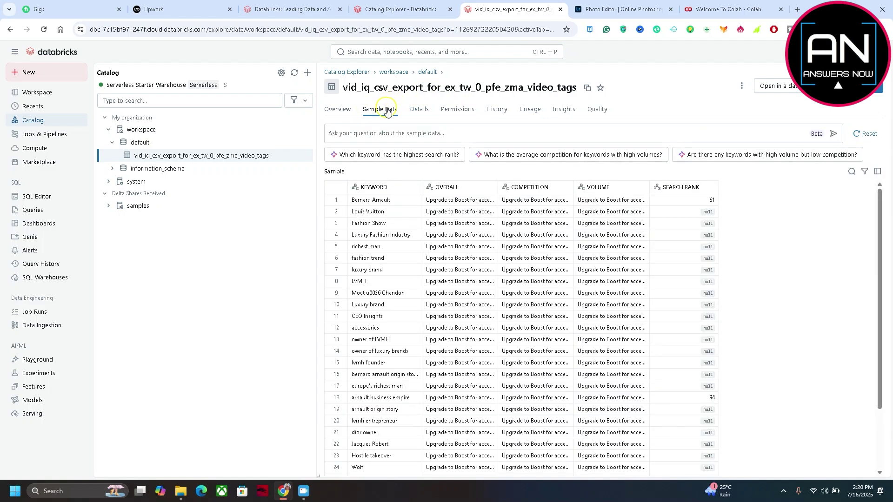